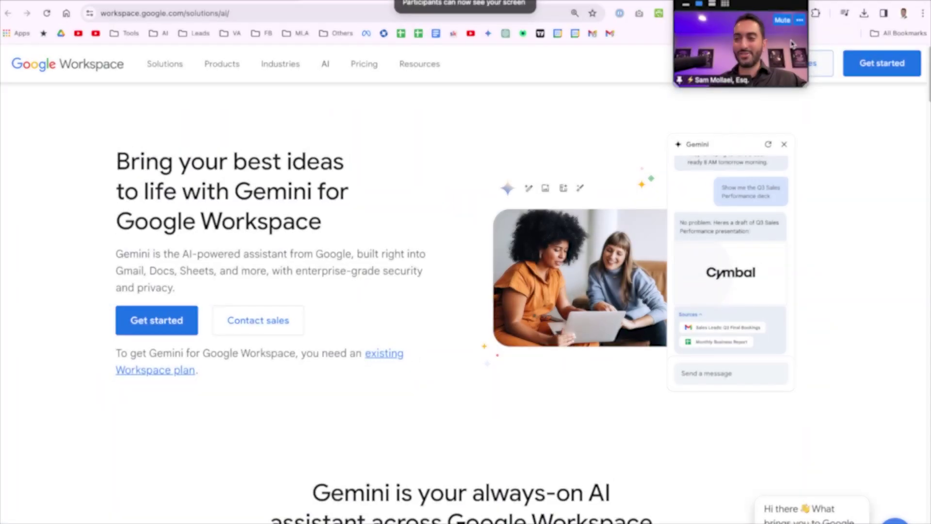
- Scroll down the Gemini for Workspace page past the demo to the Business and Enterprise pricing cards
drag(810, 84, 894, 119)
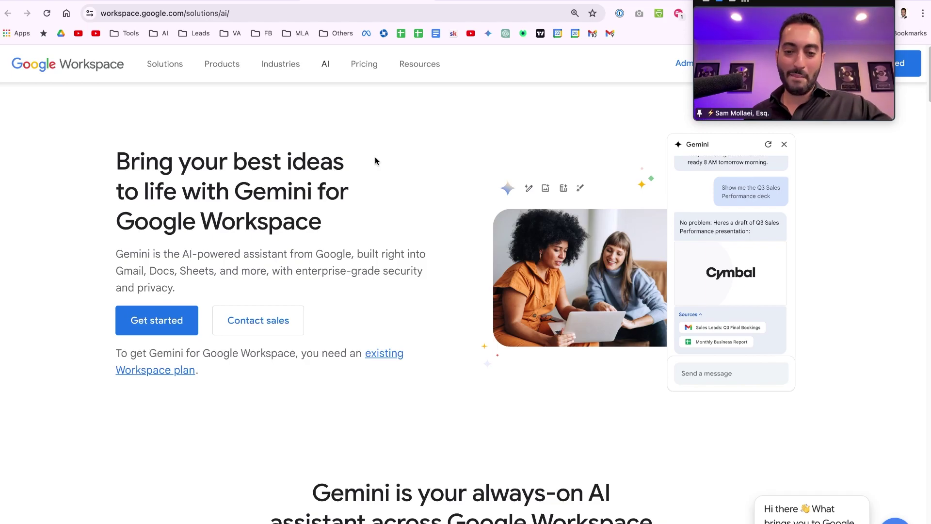
scroll(375, 161, down, 7)
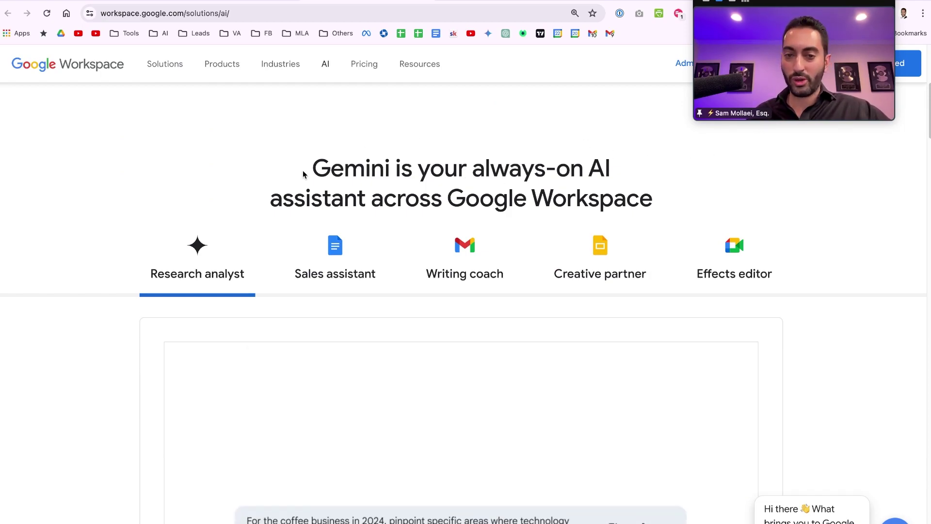
scroll(306, 172, down, 1)
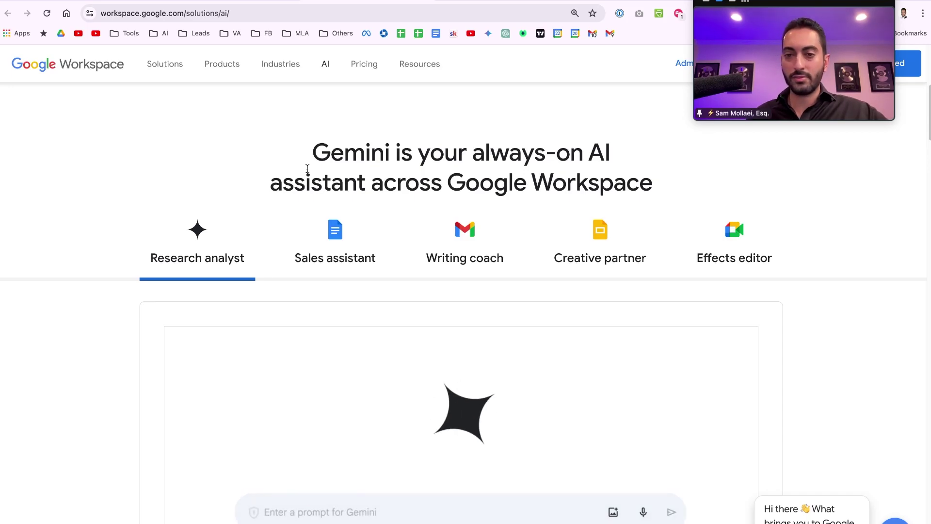
scroll(341, 194, down, 2)
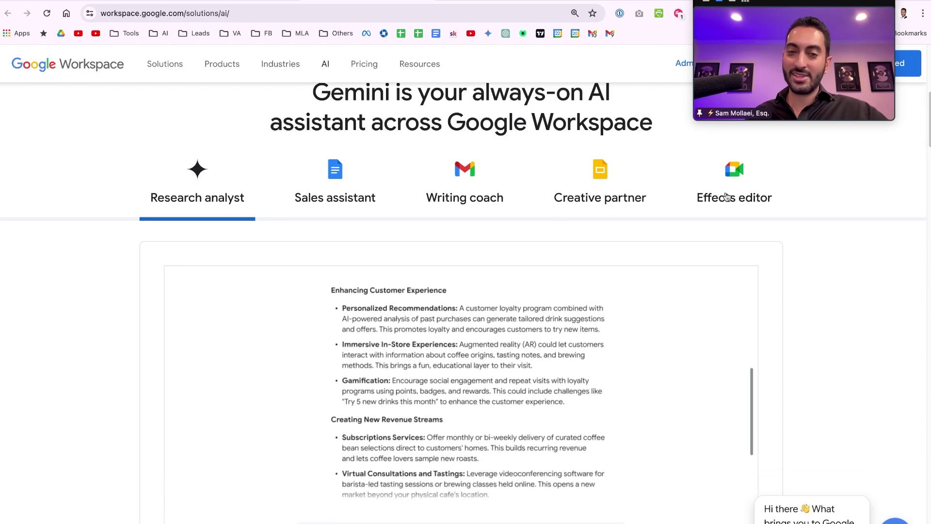
scroll(785, 266, down, 7)
scroll(785, 266, down, 10)
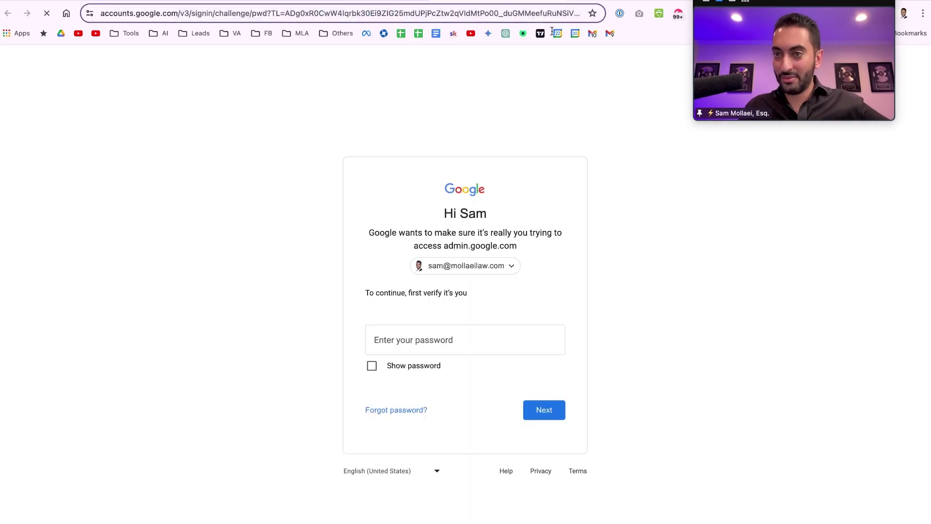
- Enter the admin account password to verify, then choose Get started under Gemini Business
click(475, 332)
key(super+backslash)
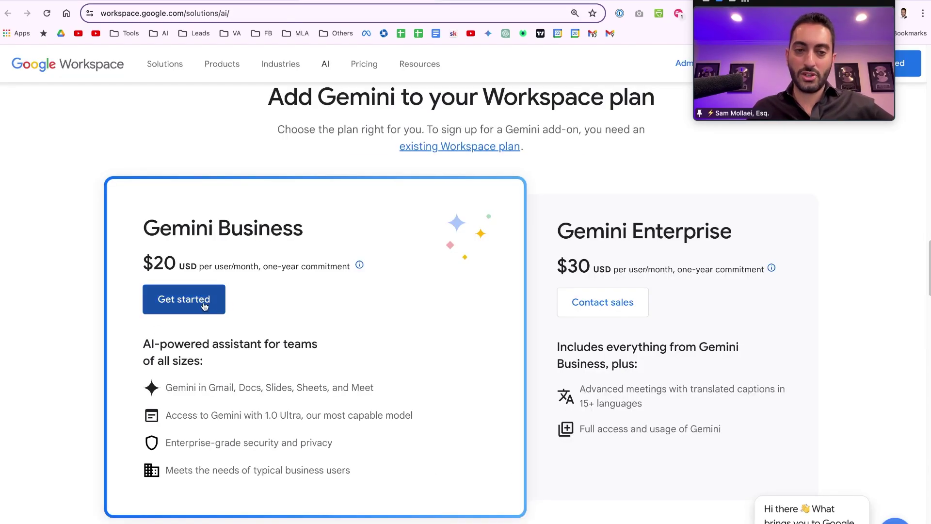
click(205, 306)
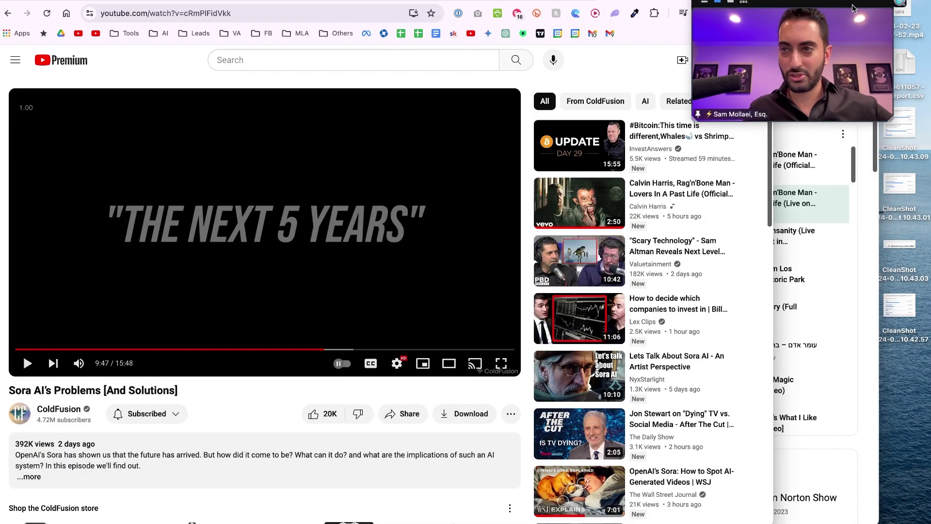
drag(705, 4, 691, 92)
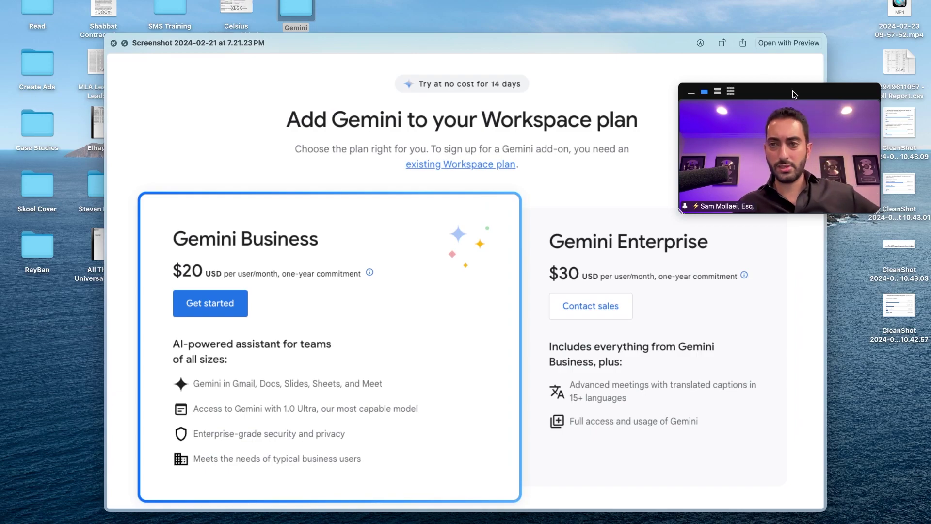
- Open the Gemini pricing screenshot in Preview and advance to the Flexible-versus-Annual payment plan screenshot
drag(830, 137, 806, 37)
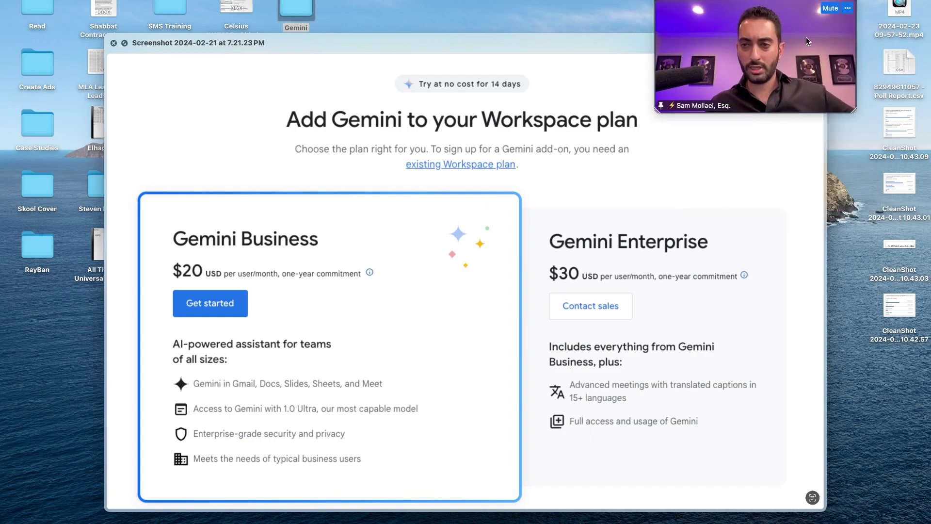
click(857, 108)
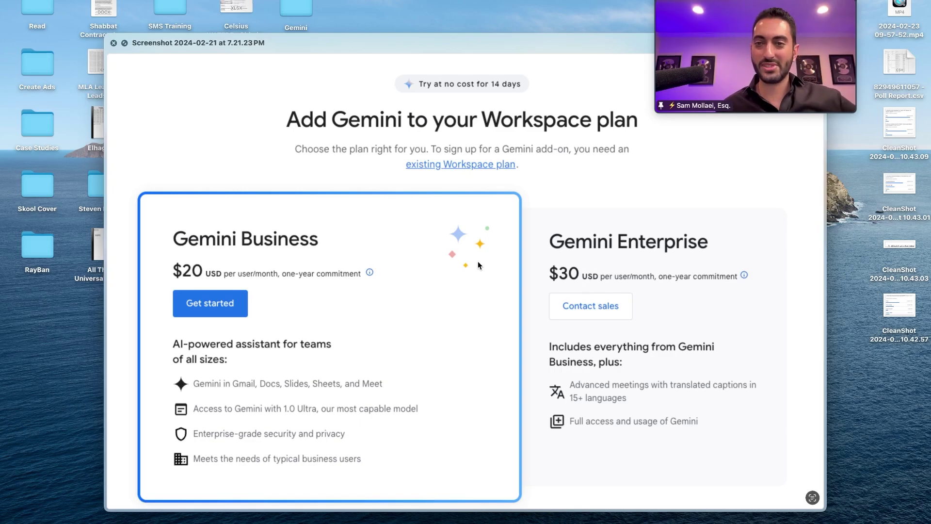
key(Right)
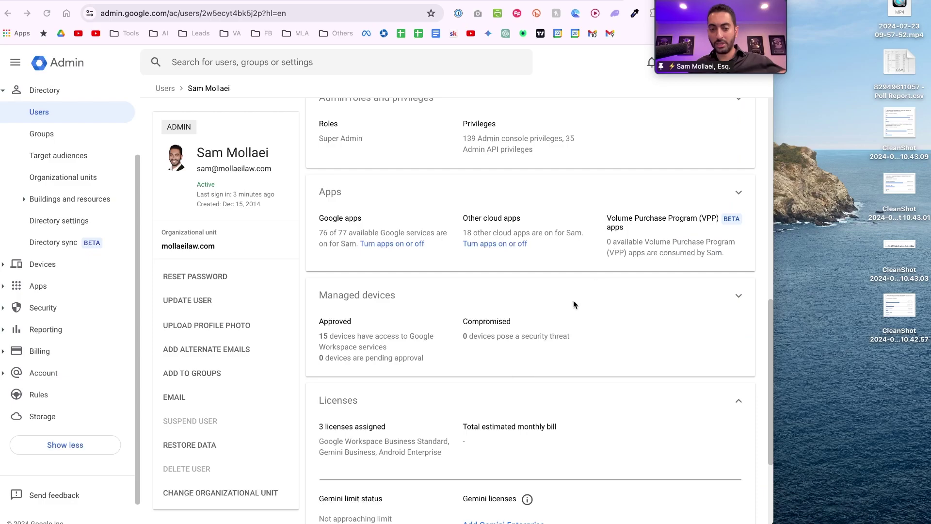
- Scroll to the user's Licenses card and open it to confirm the Gemini Business trial license
scroll(543, 335, down, 2)
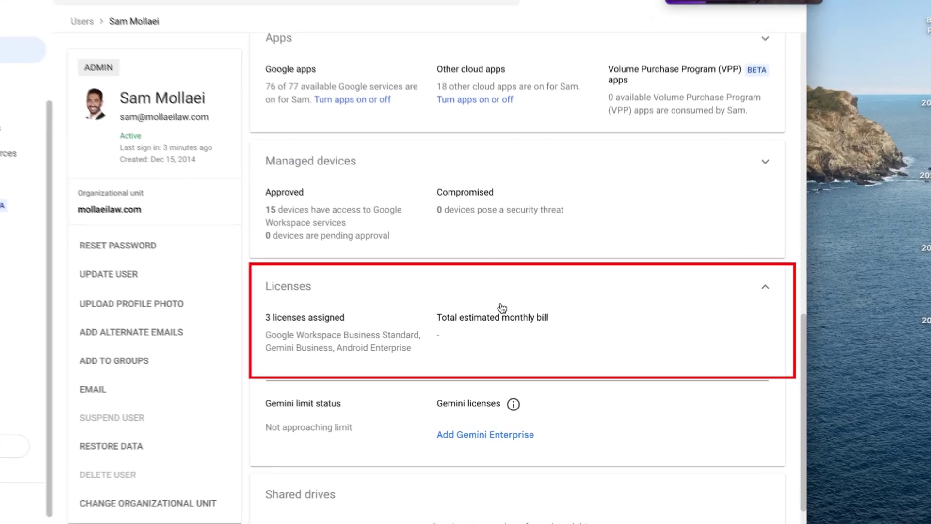
click(811, 262)
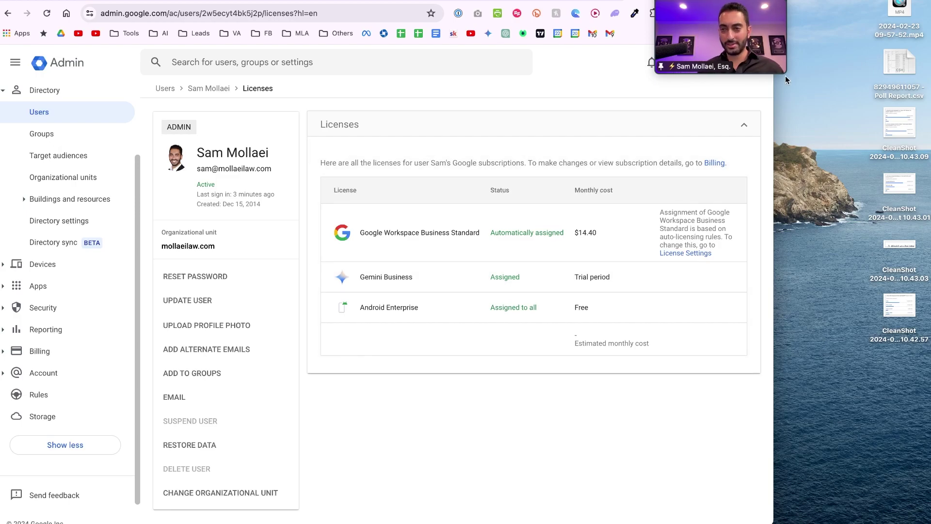
drag(785, 75, 870, 121)
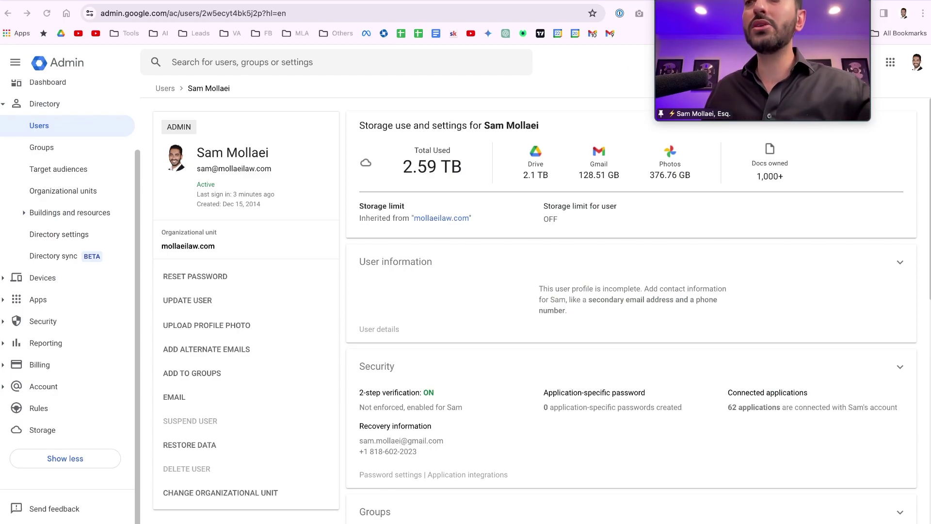
- Bring the TextEdit notes on Gemini in Docs, Gmail, Slides, Sheets and Meet forward, enlarged twice
key(super+Tab)
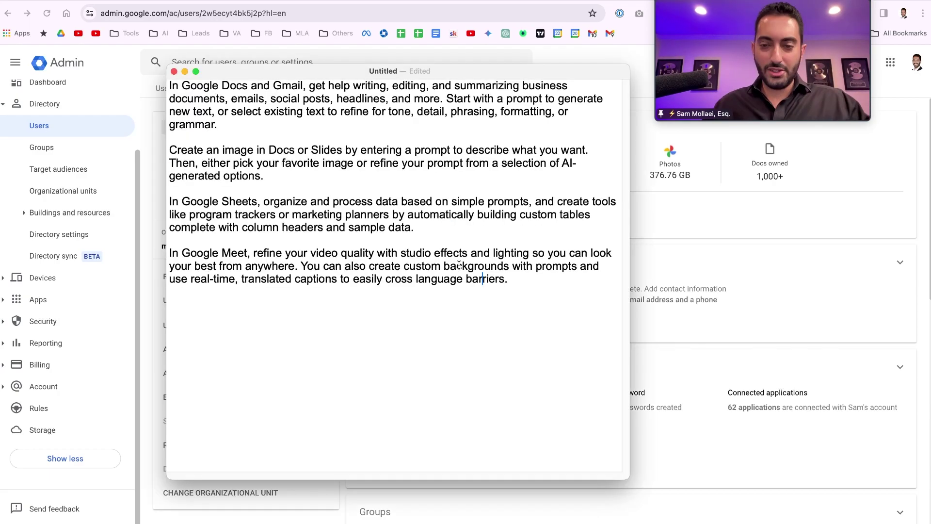
key(super+plus)
key(super+plus)
key(super+plus)
key(super+plus)
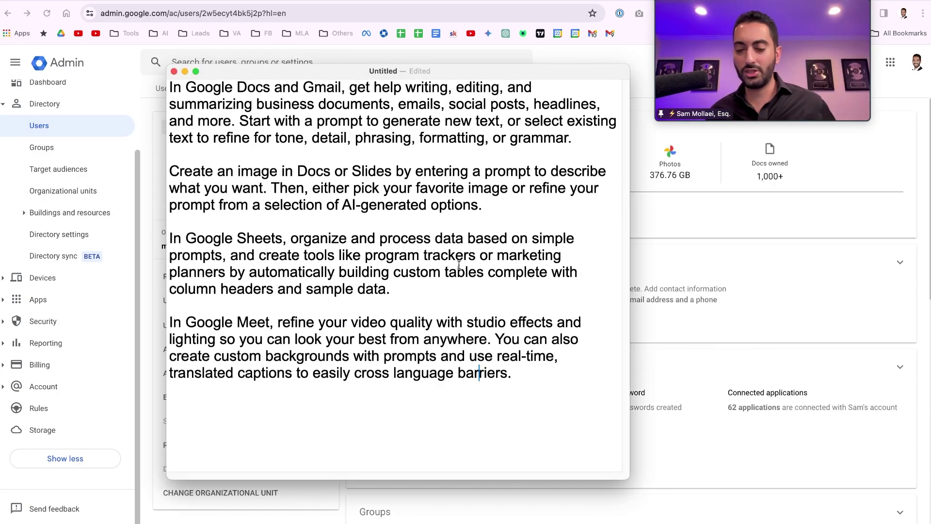
key(super+plus)
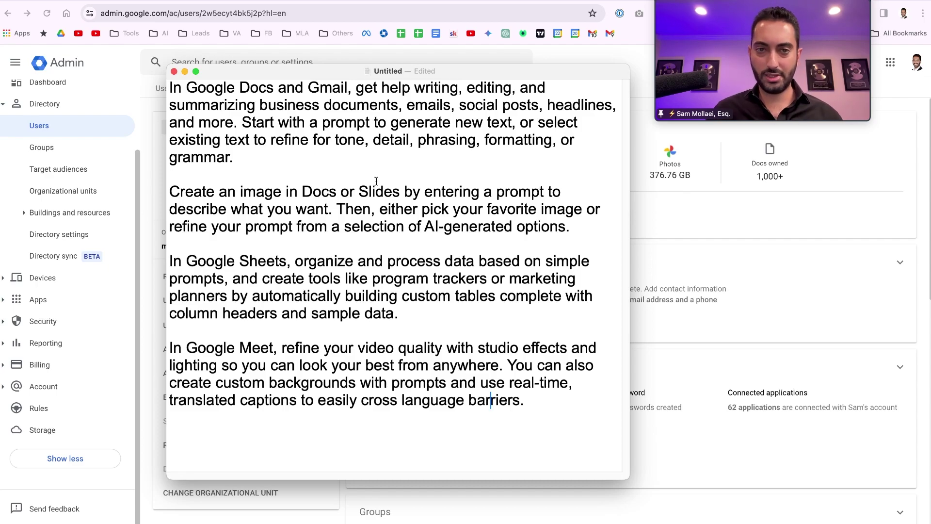
drag(427, 71, 461, 62)
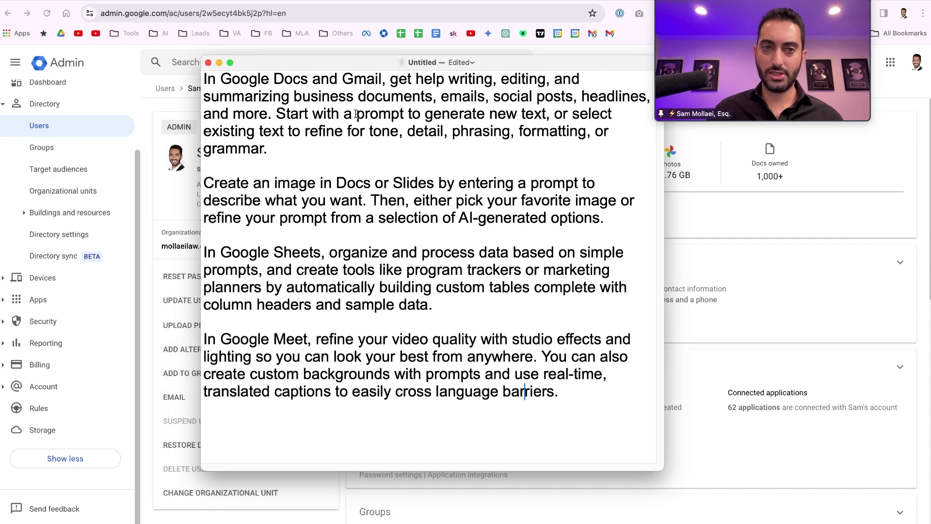
drag(378, 80, 315, 80)
click(307, 80)
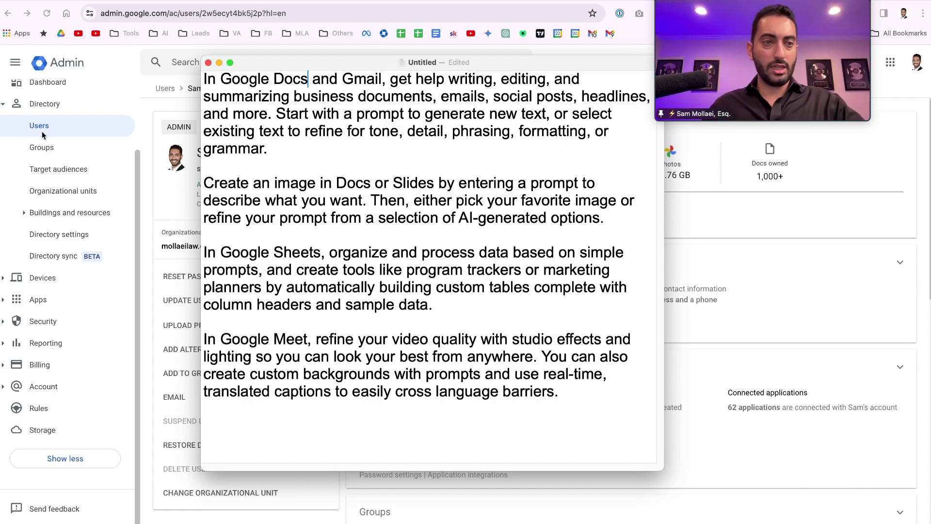
click(109, 90)
- Switch Chrome to the Gmail compose tab and start the Help me write prompt 'Write a serious email…'
key(super+t)
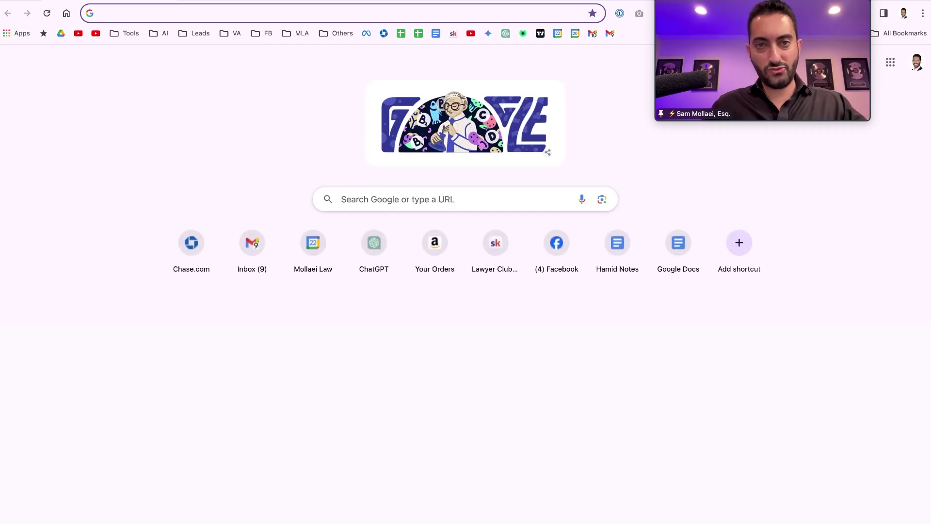
key(super+w)
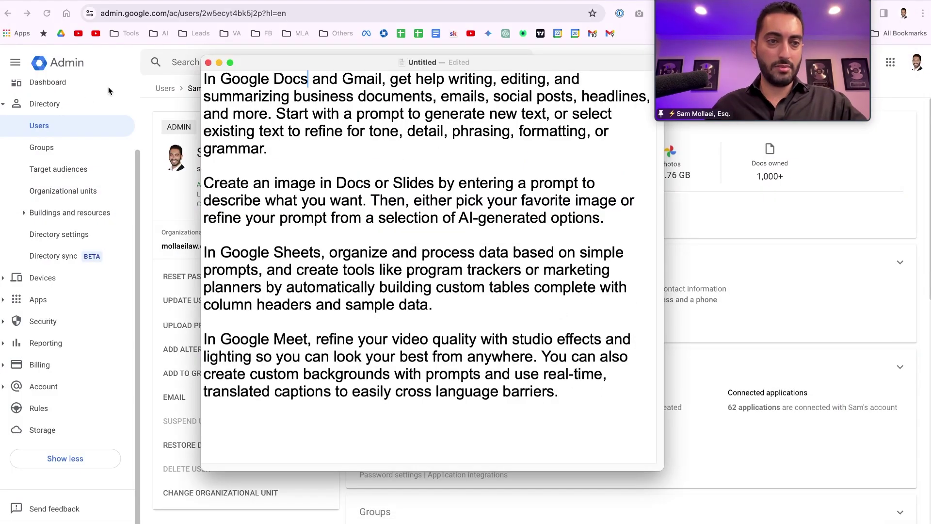
click(108, 90)
key(super+t)
key(super+w)
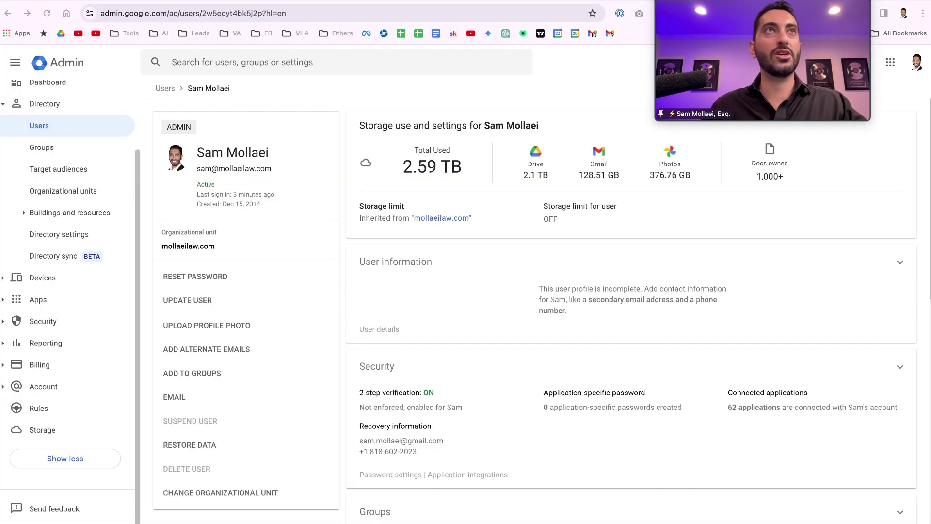
key(ctrl+Tab)
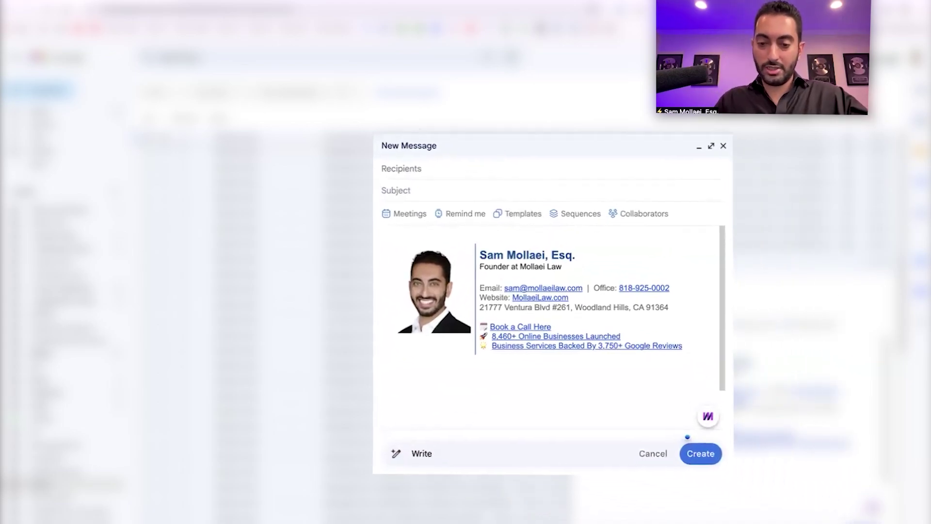
text(a serious email)
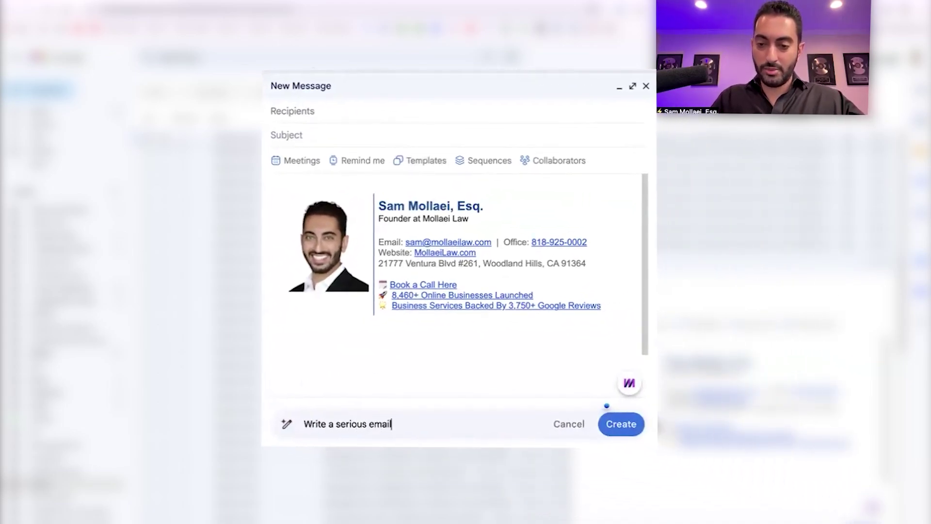
text( to ask)
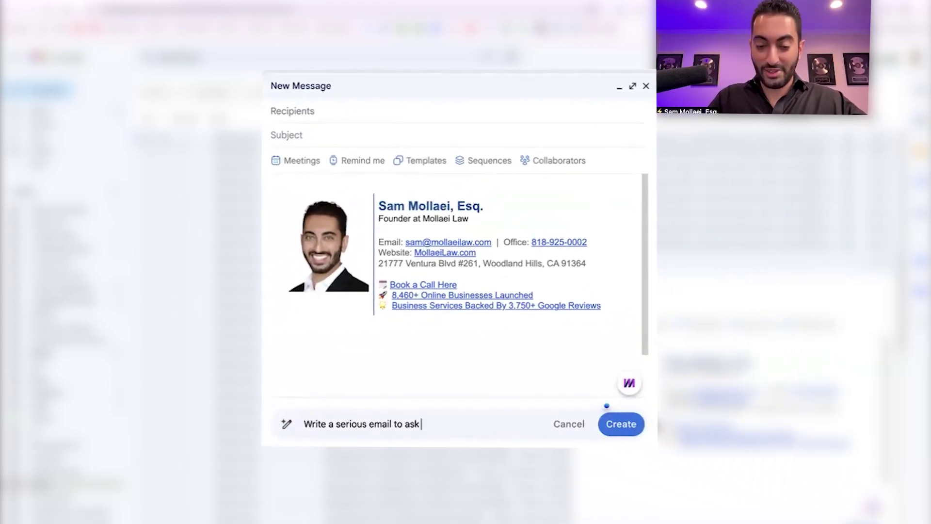
text( your clien)
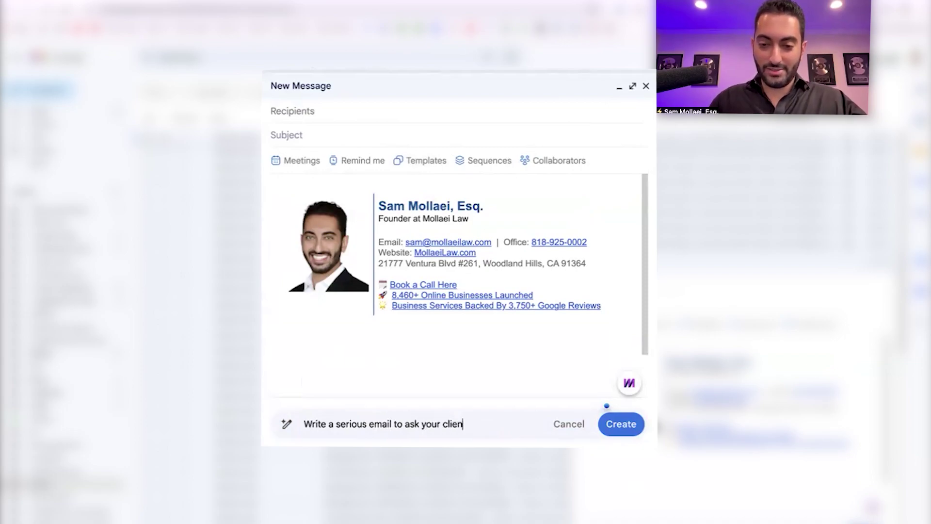
- Change 'serious' to 'friendly', finish the lease-agreement-due-today prompt, and generate the draft
drag(366, 423, 337, 424)
text(friendly)
key(End)
text(t to p)
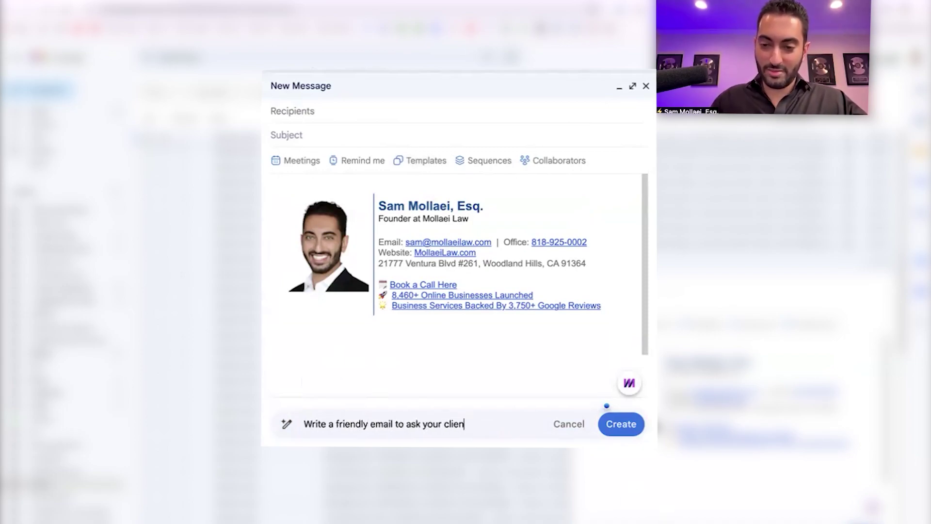
text(rovide you w)
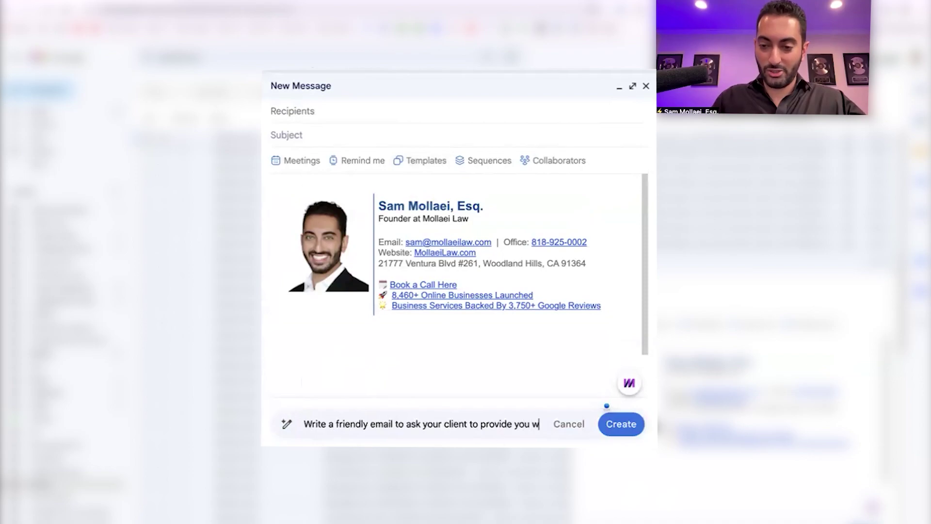
text(ith the lease agreement that's due by en)
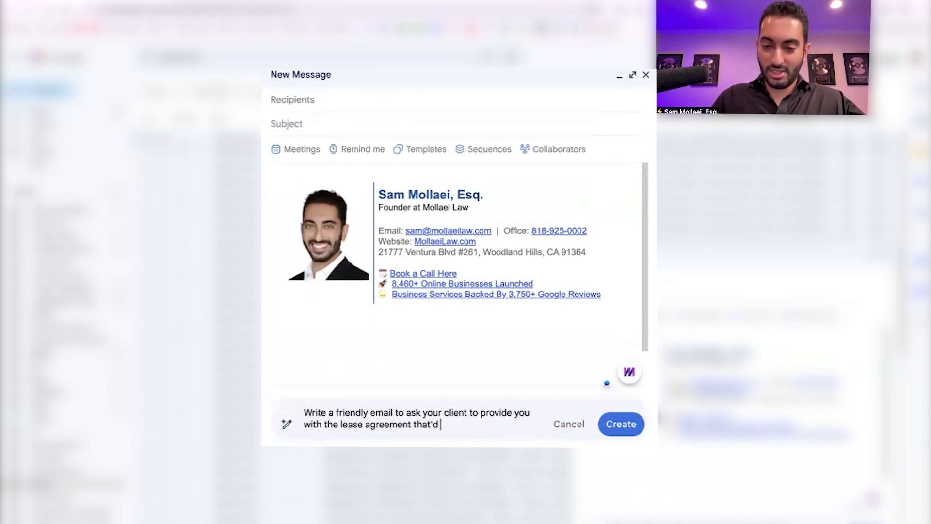
text(d of day today)
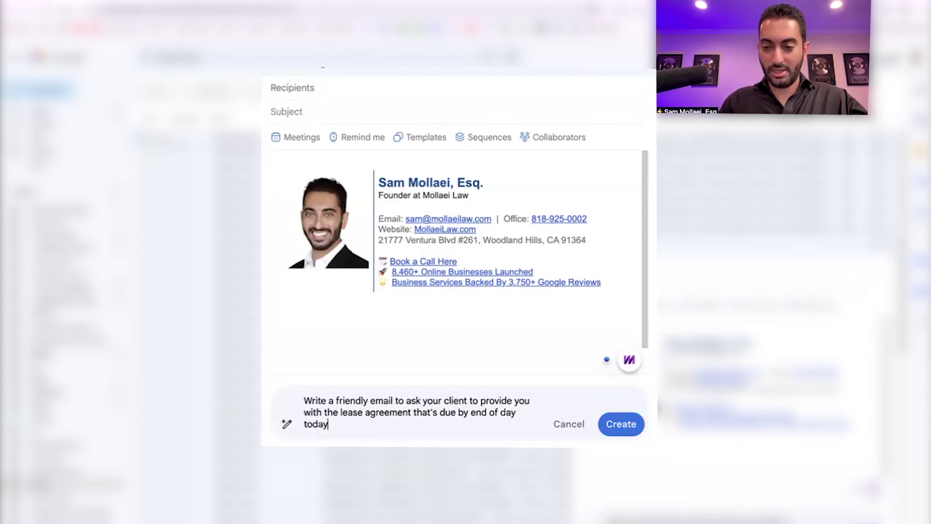
key(Return)
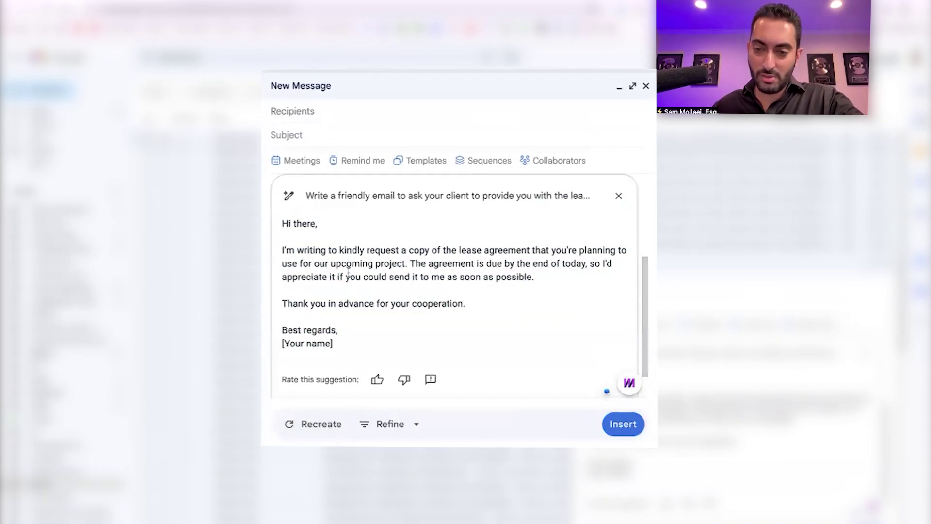
- Insert the generated lease-agreement request into the body, then delete and undo to restore it
click(623, 424)
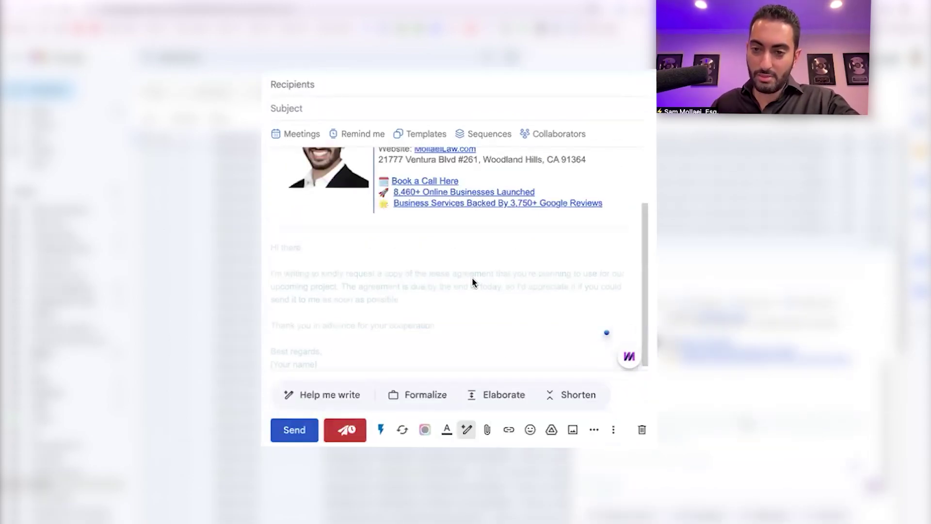
scroll(459, 299, up, 3)
scroll(430, 308, down, 3)
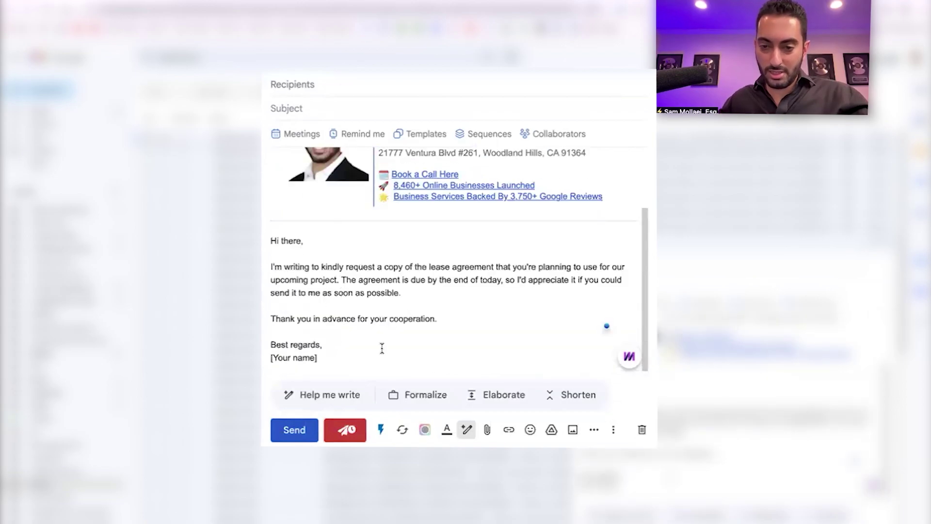
mouse_move(339, 358)
mouse_down()
mouse_move(265, 254)
mouse_move(307, 221)
mouse_up()
key(BackSpace)
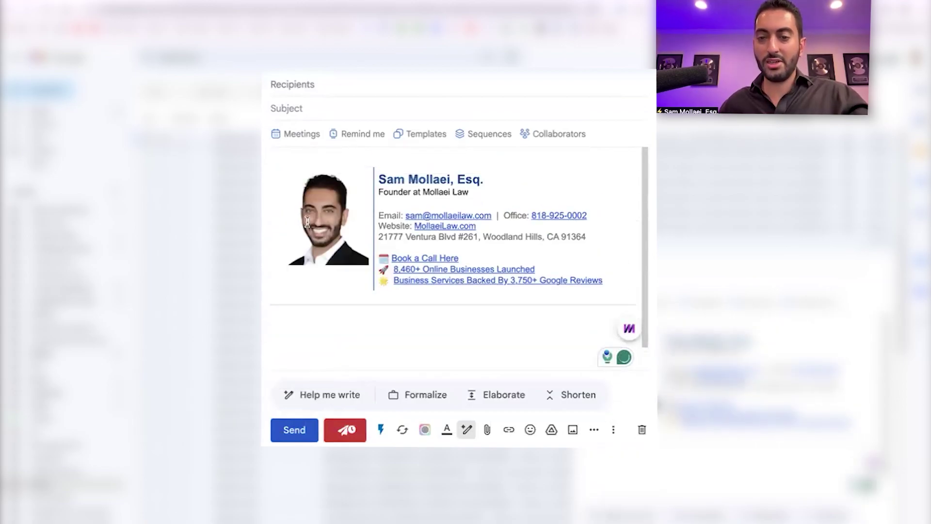
key(ctrl+z)
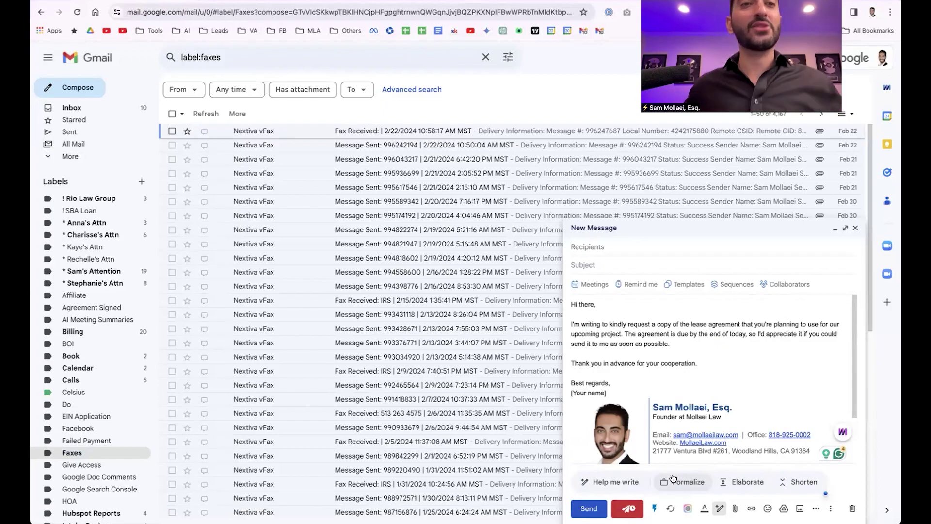
- Switch from Gmail to the YouTube 'Gemini Come to Workspace' video and pause it
key(super+Tab)
key(super+h)
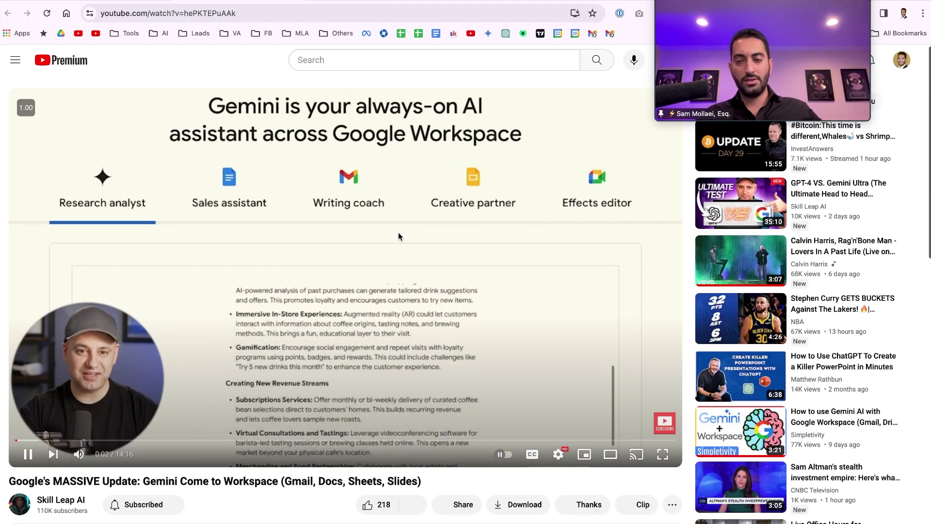
click(417, 200)
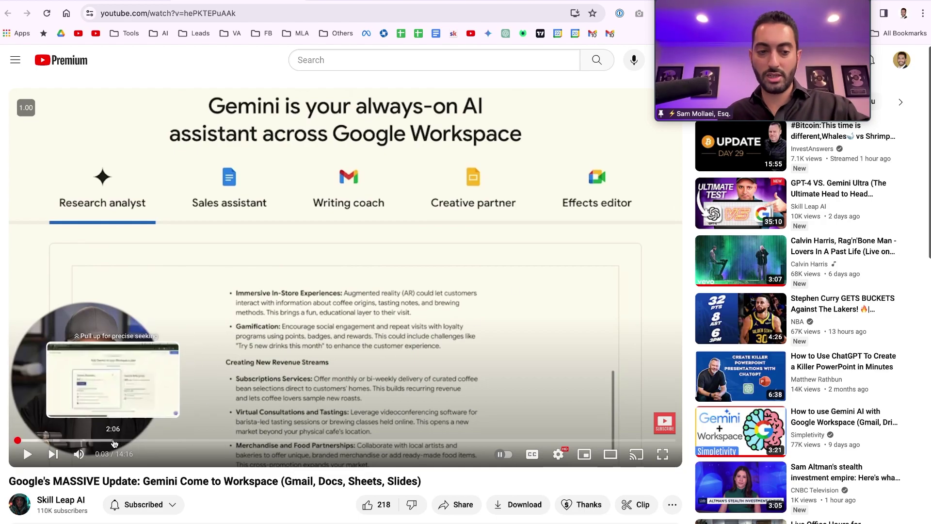
- Skip the video ahead to a later section, then return to the Gmail draft tab
drag(114, 443, 343, 441)
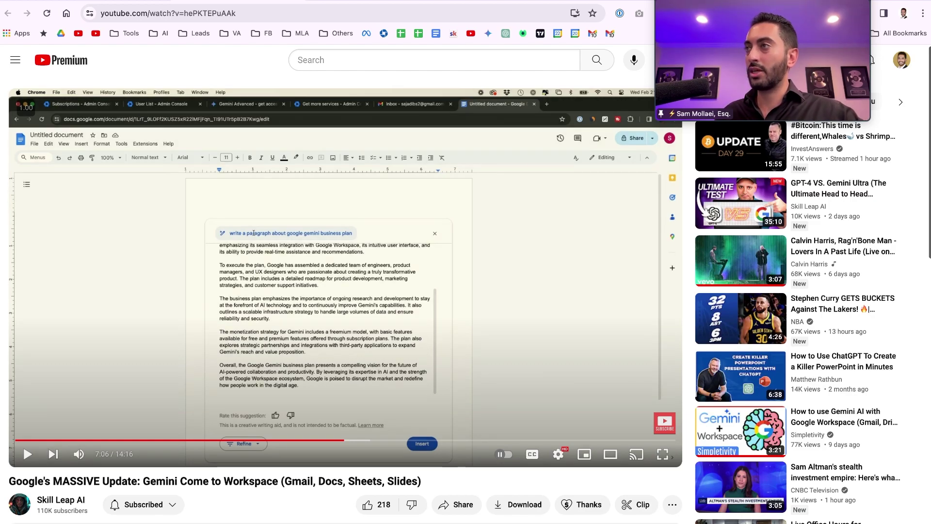
key(ctrl+Tab)
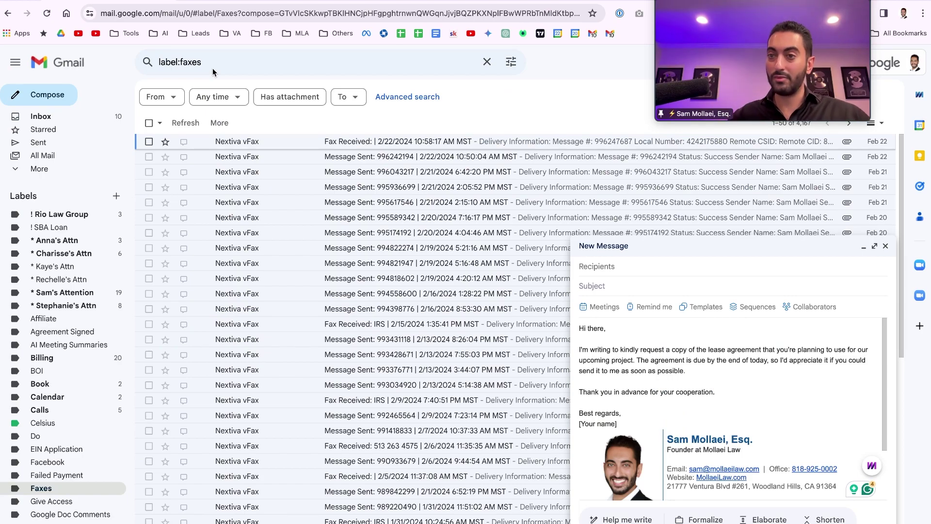